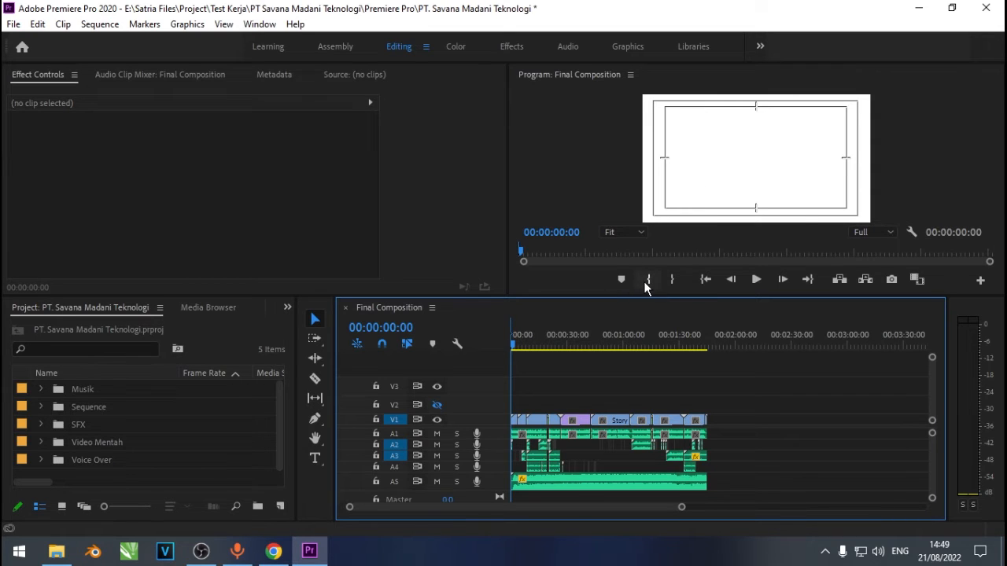
Mark the In point at the start of Final Composition and move the playhead close to the end of the last clip
left_click(649, 279)
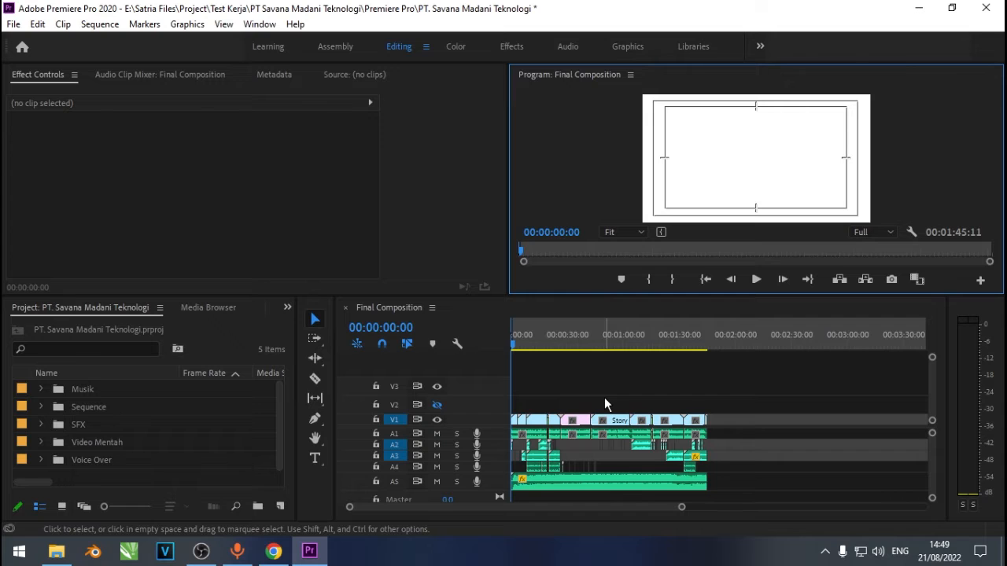
left_click(682, 508)
left_click_drag(682, 508, 830, 508)
left_click(769, 344)
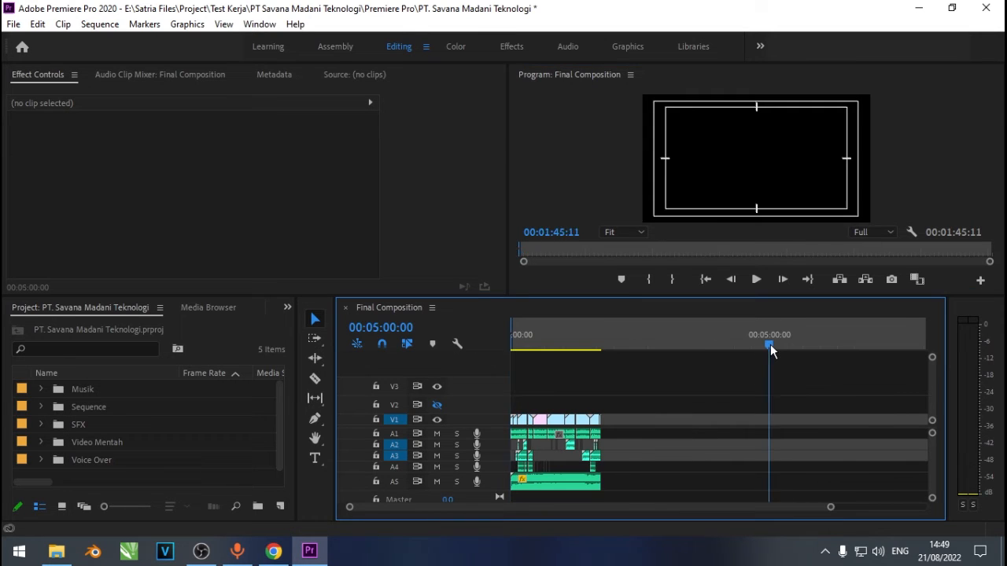
left_click_drag(776, 347, 837, 349)
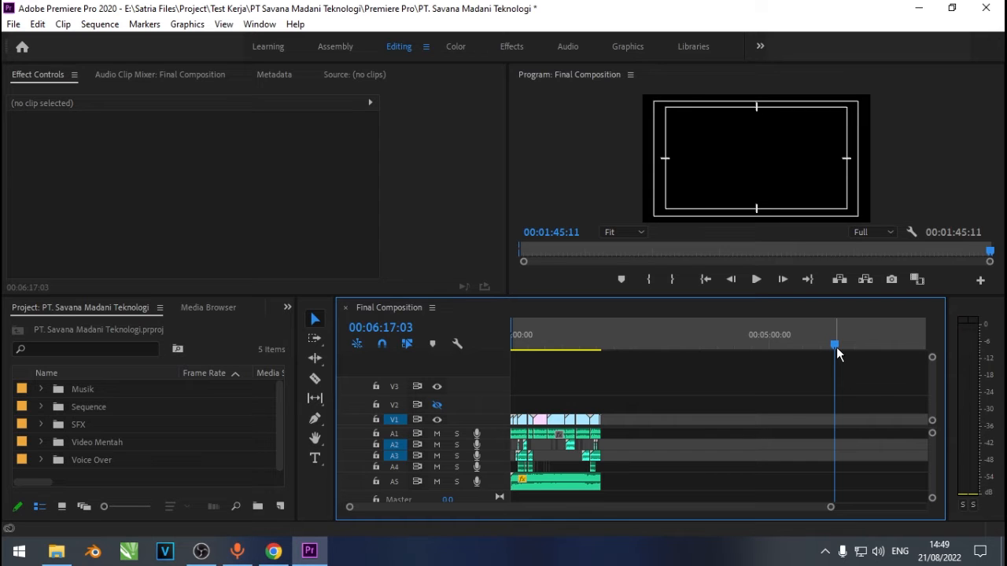
left_click(600, 344)
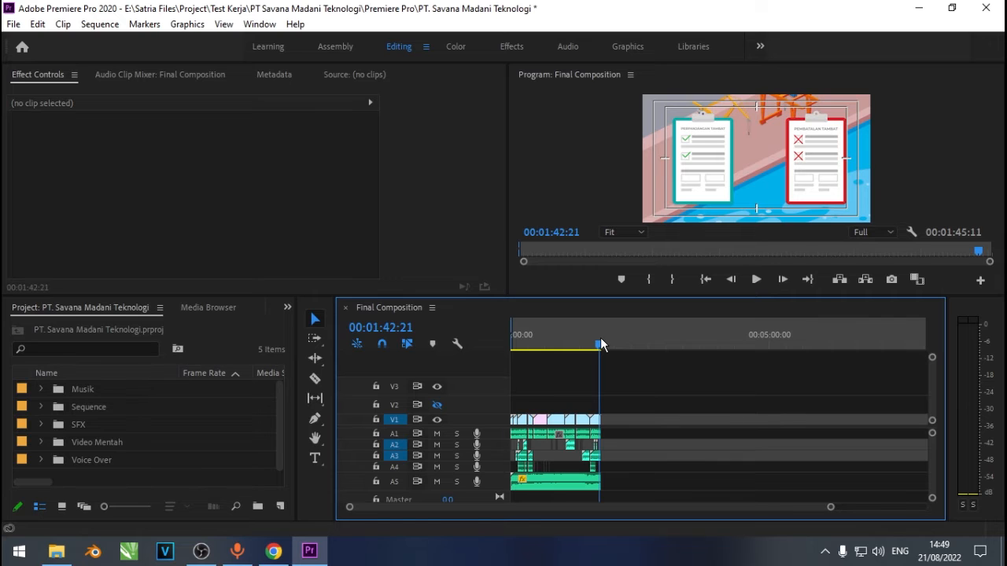
Mark the Out point at the end of the last clip, at 00:01:45:11
key("Down")
key("Down")
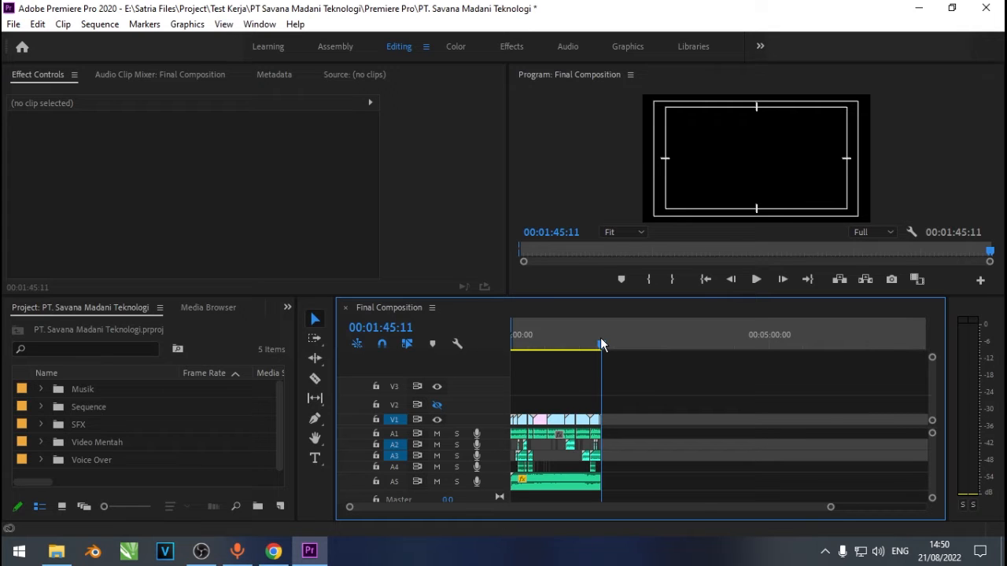
left_click_drag(826, 508, 638, 506)
left_click_drag(713, 340, 726, 342)
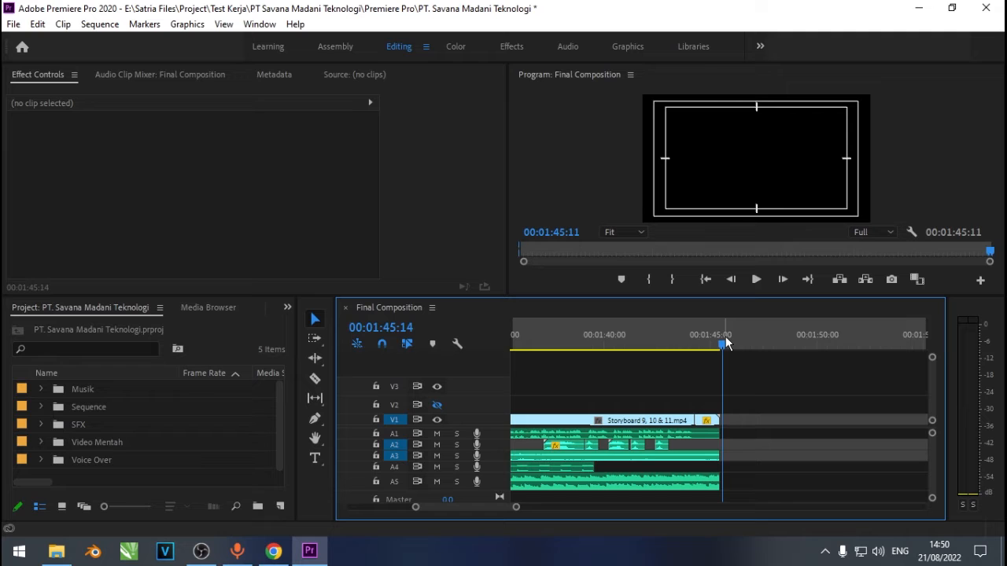
key("Left")
key("Left")
key("Left")
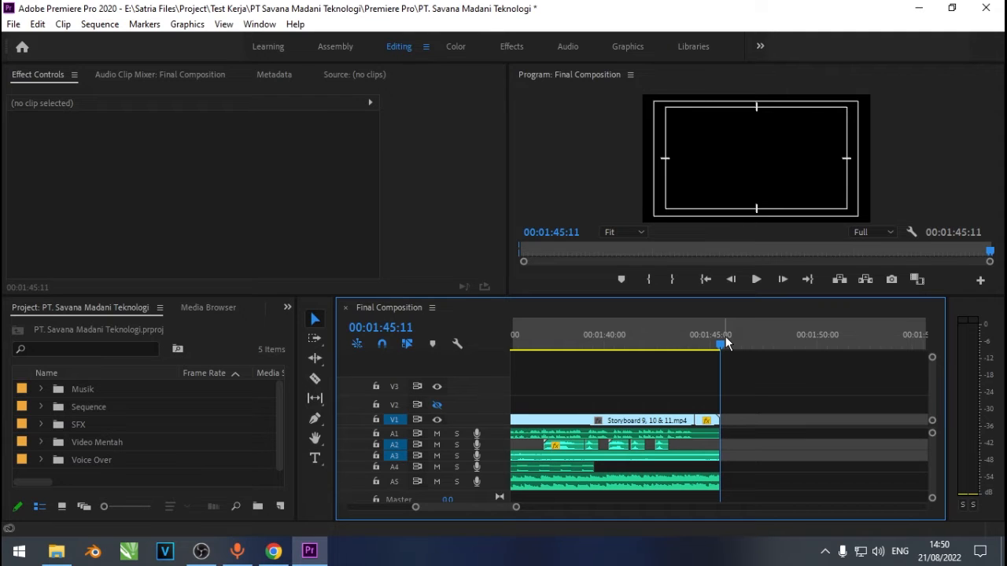
left_click(672, 279)
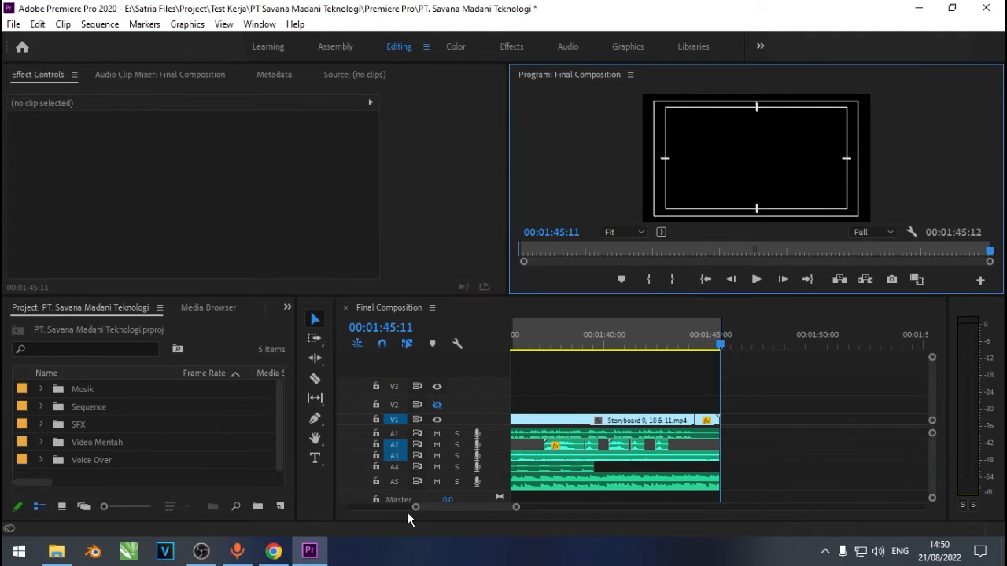
left_click_drag(421, 507, 331, 507)
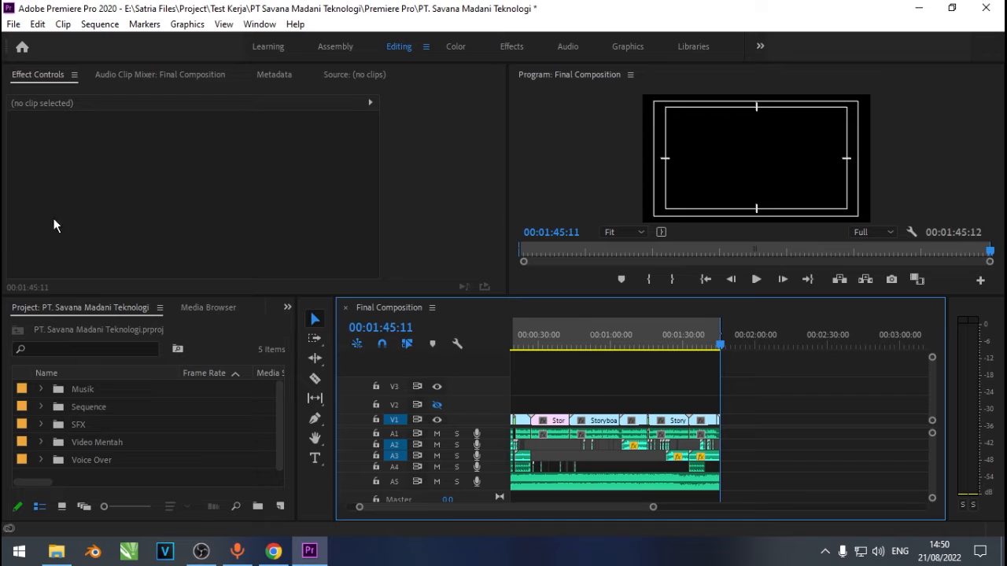
Open the media export settings for the Final Composition sequence
left_click(16, 24)
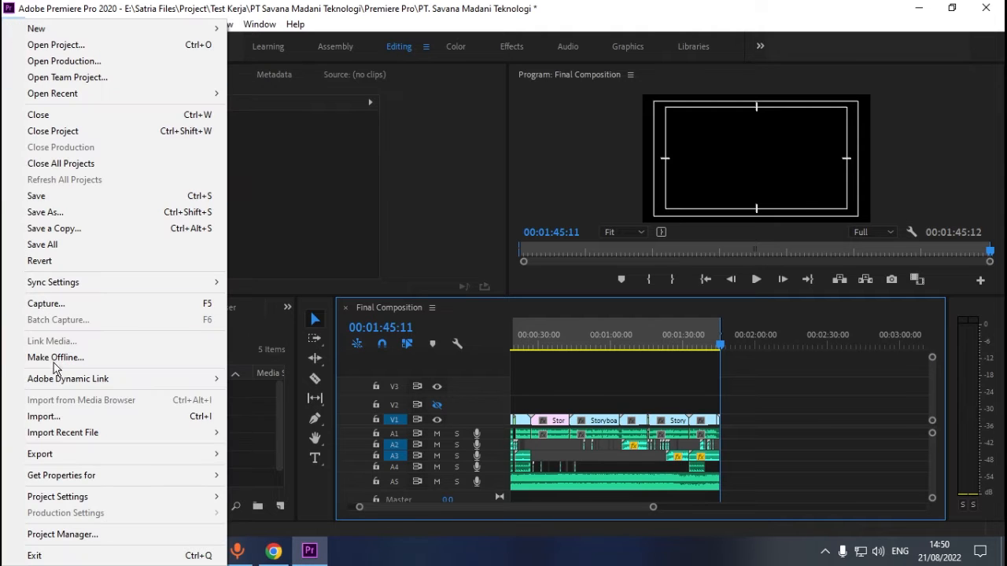
mouse_move(65, 453)
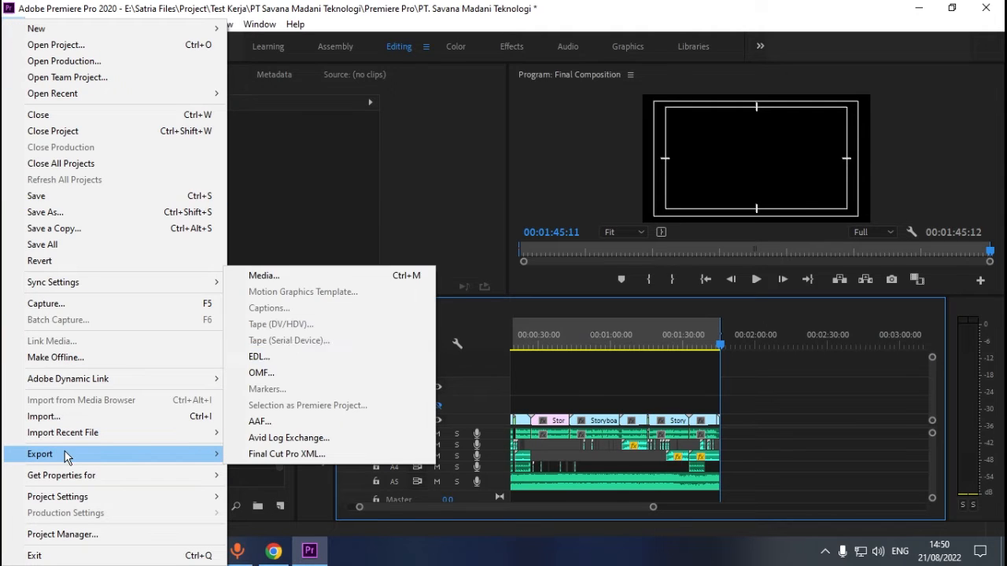
left_click(307, 276)
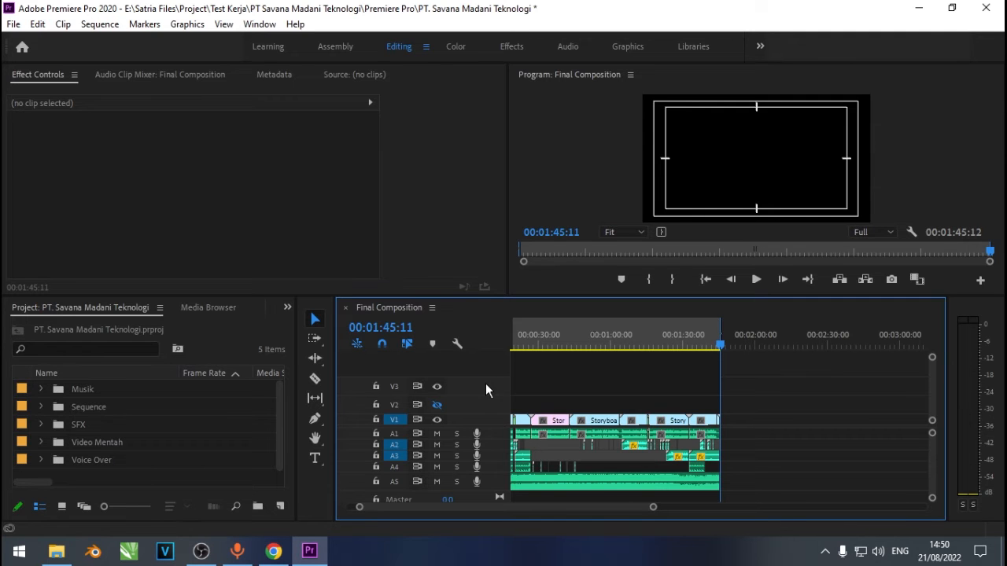
key("ctrl+m")
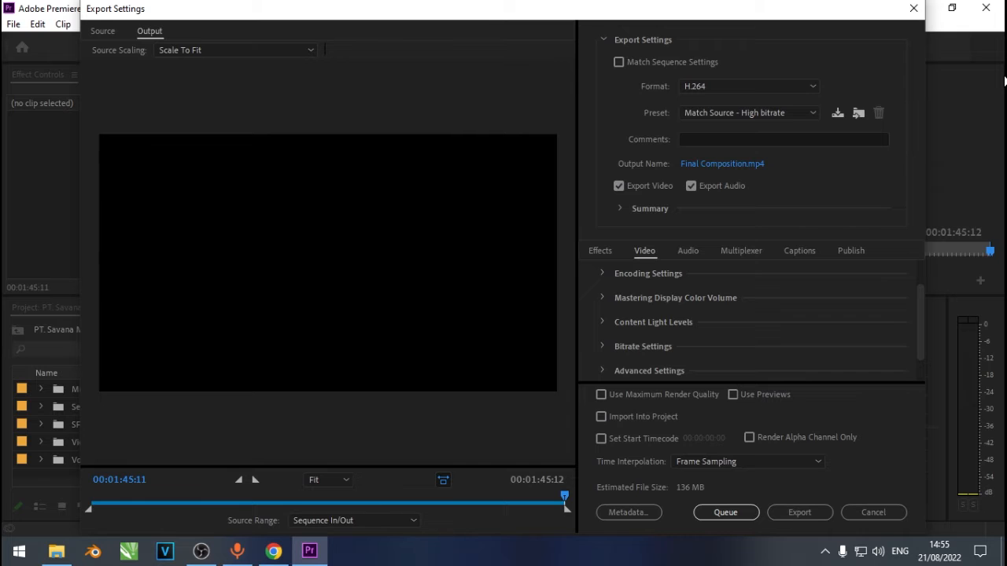
Set the export format to H.264 with the High Quality 720p HD preset
left_click(779, 87)
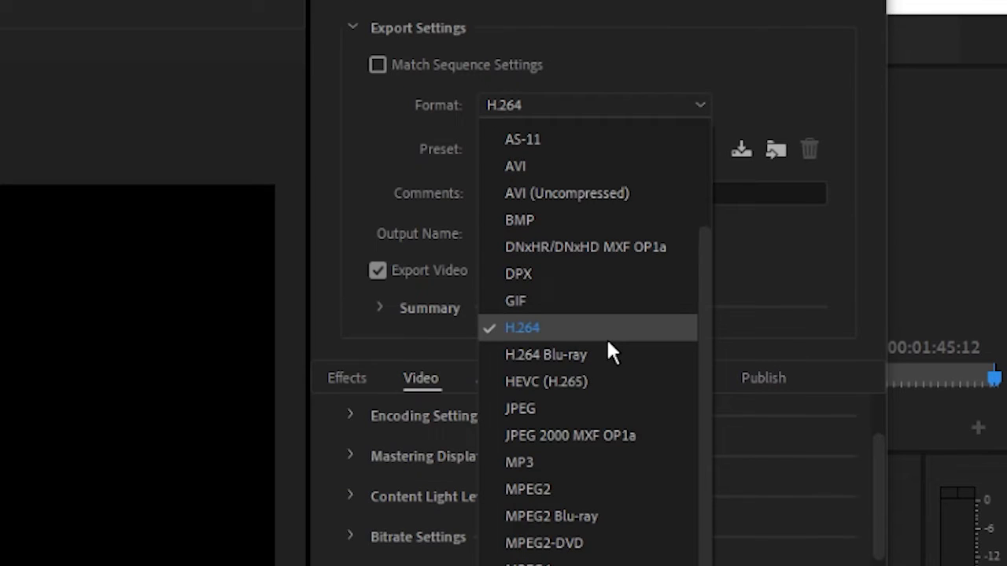
left_click(601, 328)
left_click(594, 151)
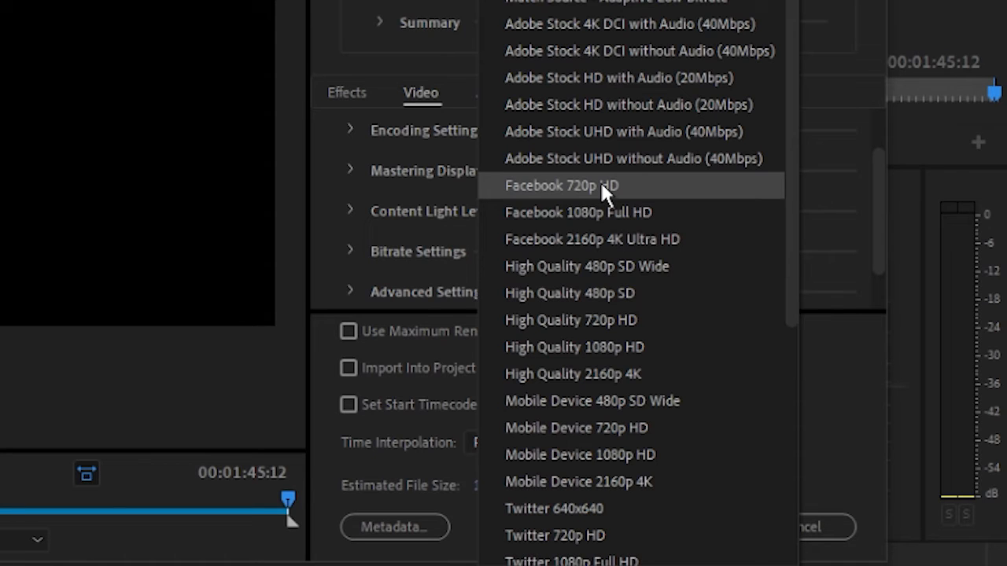
left_click(599, 320)
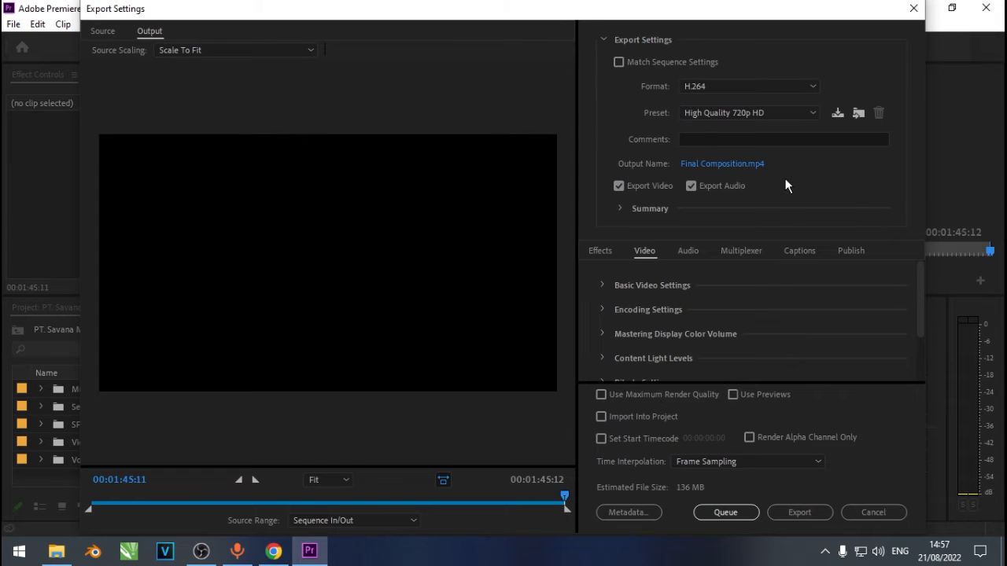
Name the output file asdaiwhdg and save it in the PT Savana Madani Teknologi folder as an MP4 video
left_click(732, 164)
left_click_drag(607, 65, 558, 95)
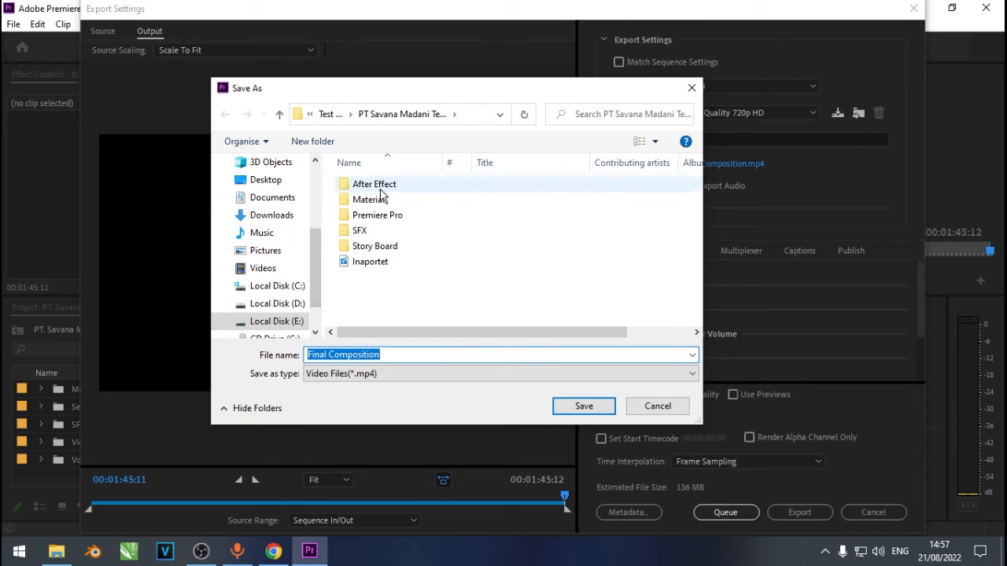
type("asda")
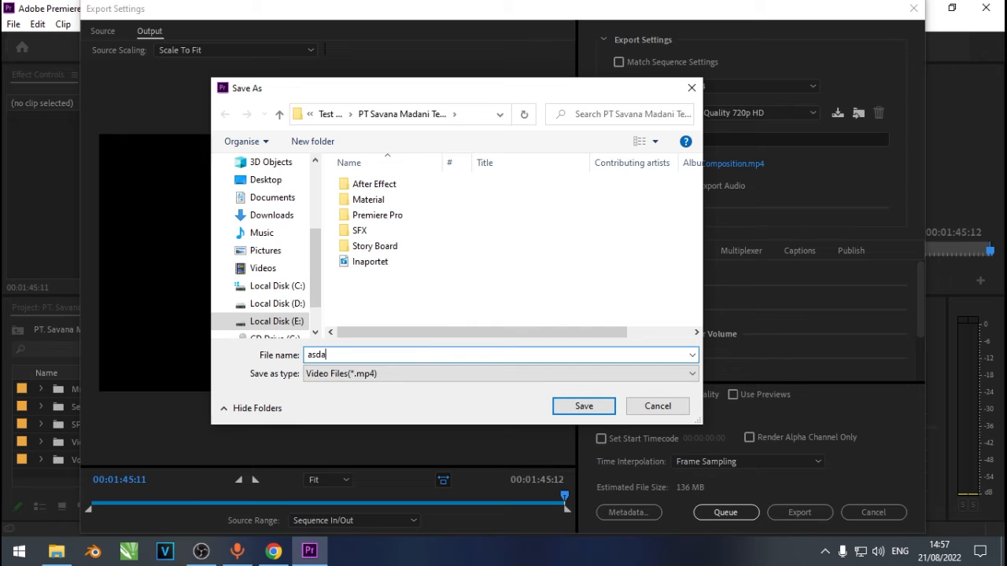
type("iwhdg")
left_click(575, 406)
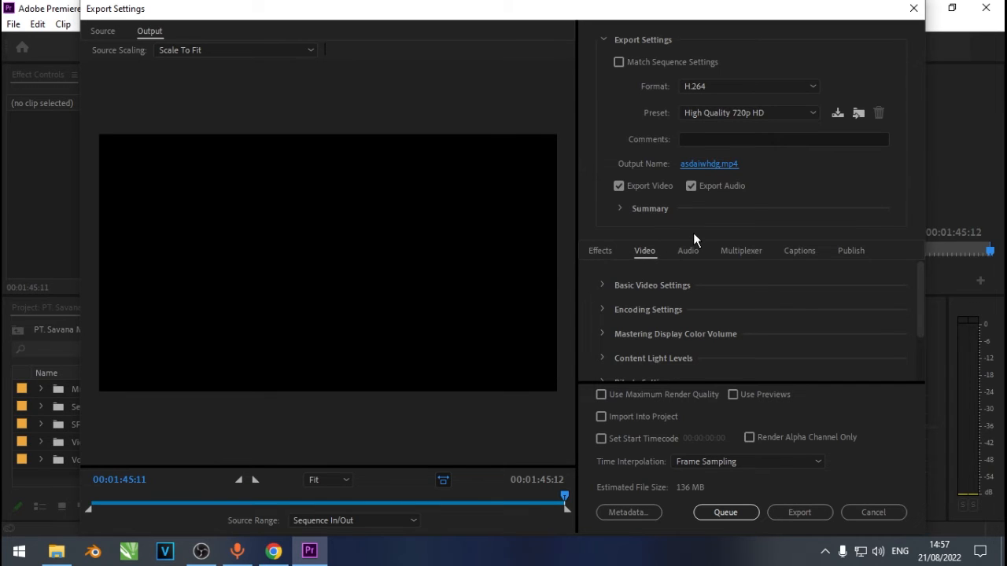
Enable Render at Maximum Depth in the basic video settings and collapse that section
left_click(602, 285)
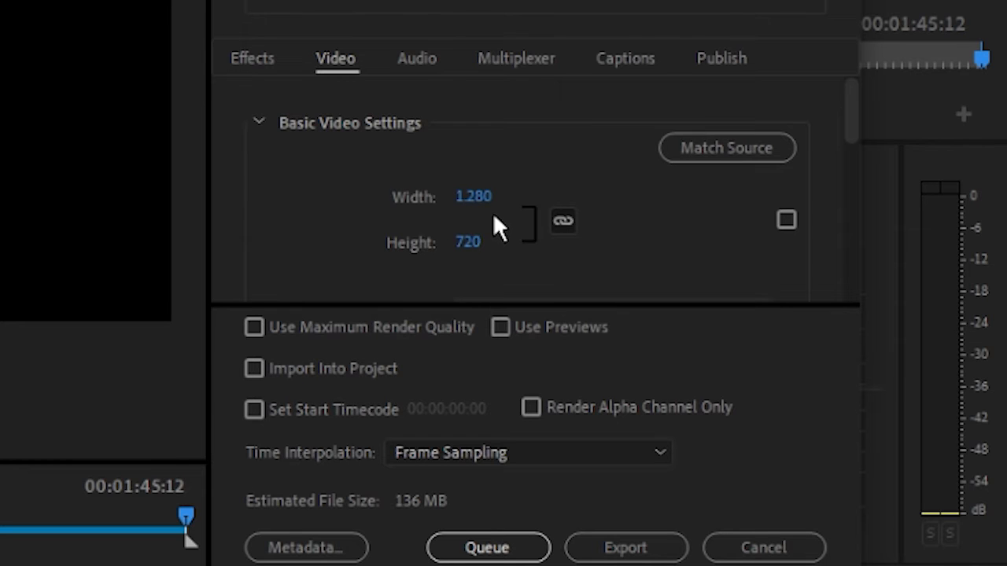
scroll(372, 256, "down", 6)
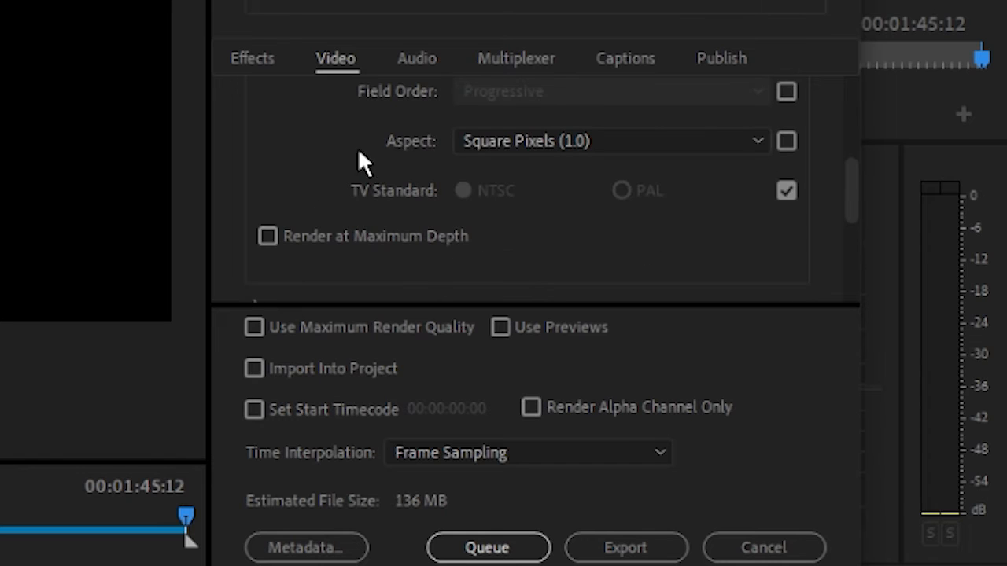
left_click(268, 236)
scroll(287, 181, "up", 8)
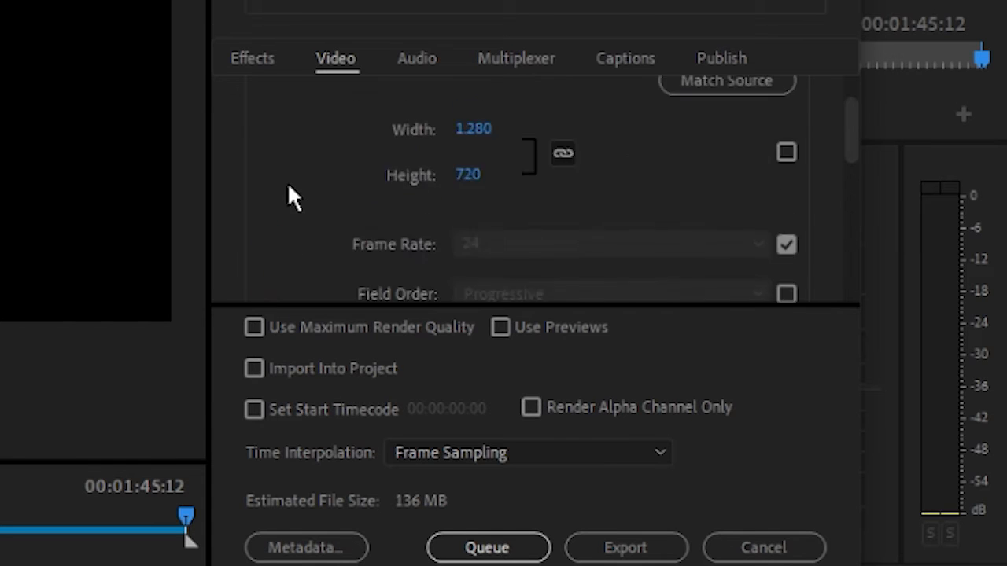
left_click(260, 124)
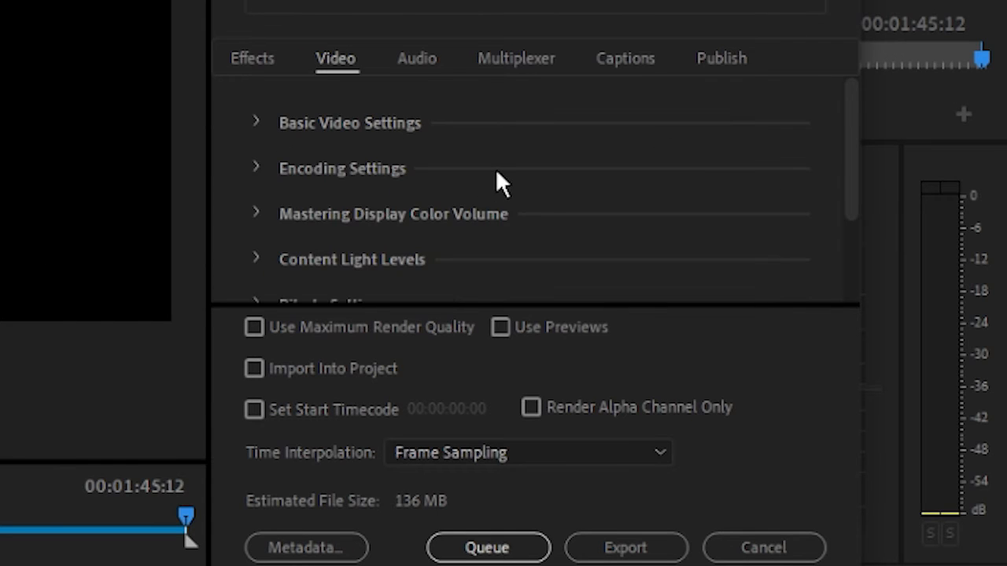
Set the target bitrate to 15 Mbps and the maximum bitrate to 30 Mbps
scroll(496, 173, "down", 2)
scroll(338, 178, "down", 2)
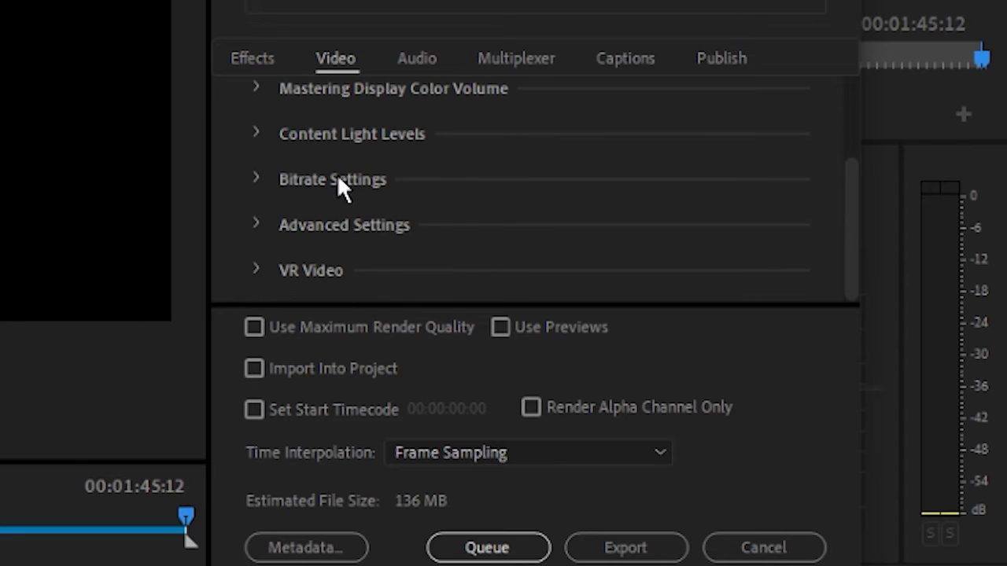
left_click(260, 179)
scroll(349, 211, "down", 2)
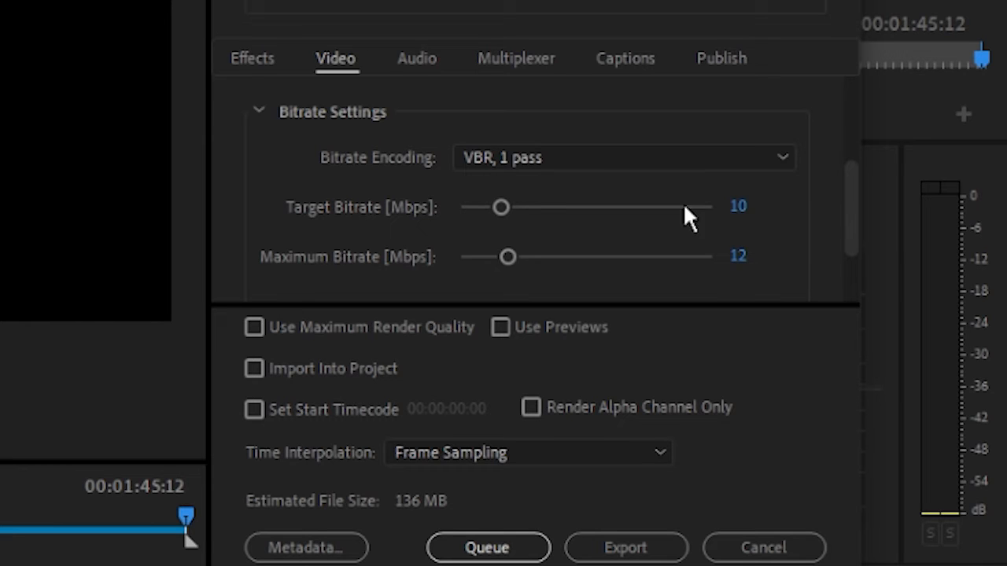
left_click(738, 207)
type("15")
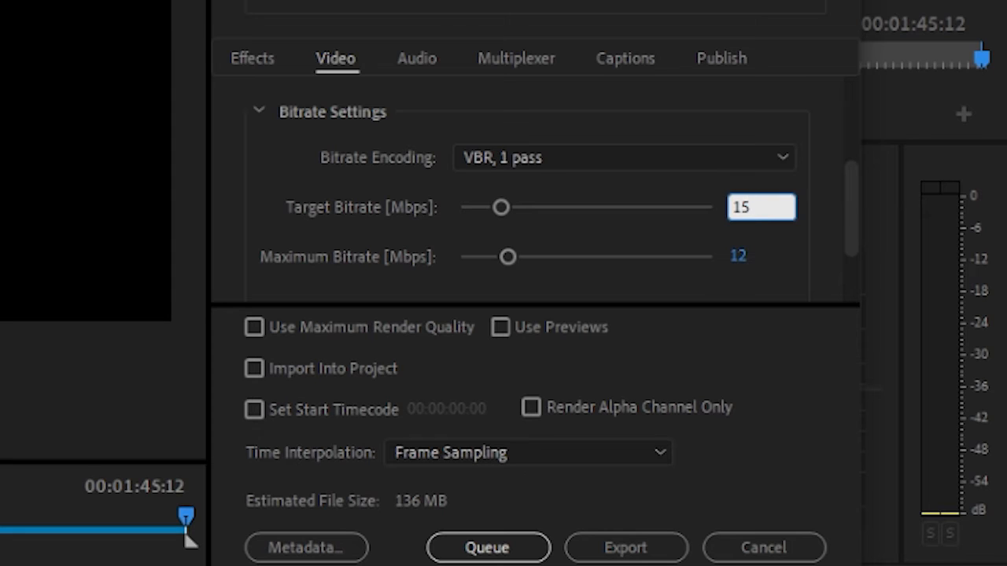
key("Return")
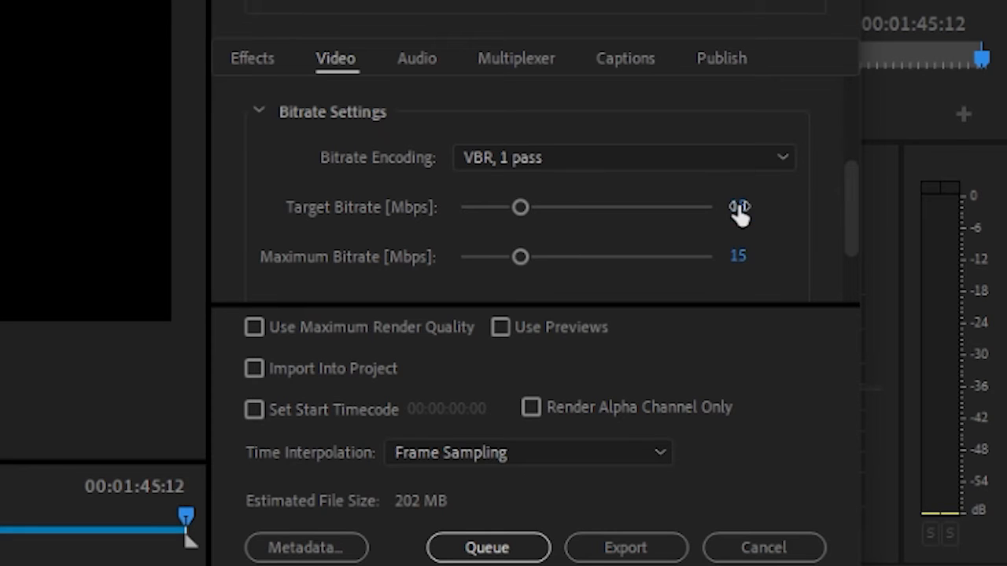
left_click(740, 256)
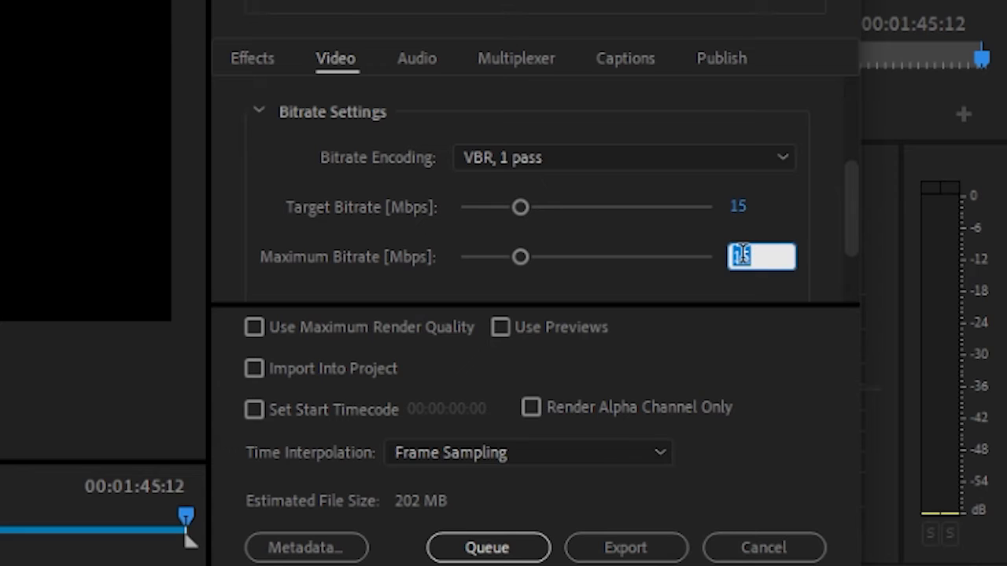
type("30")
key("Return")
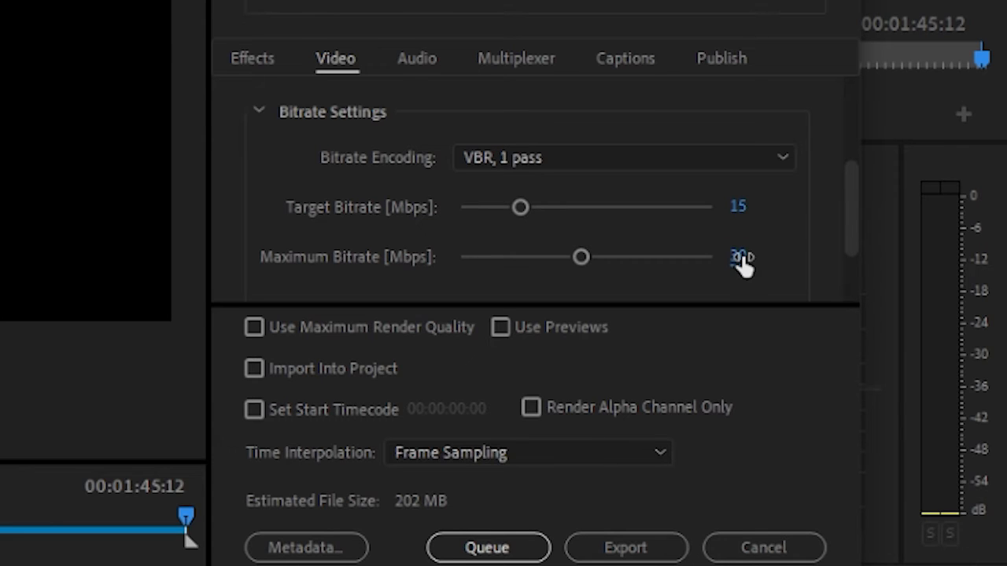
Set the bitrate encoding to VBR, 2 pass and start exporting the video
left_click(577, 160)
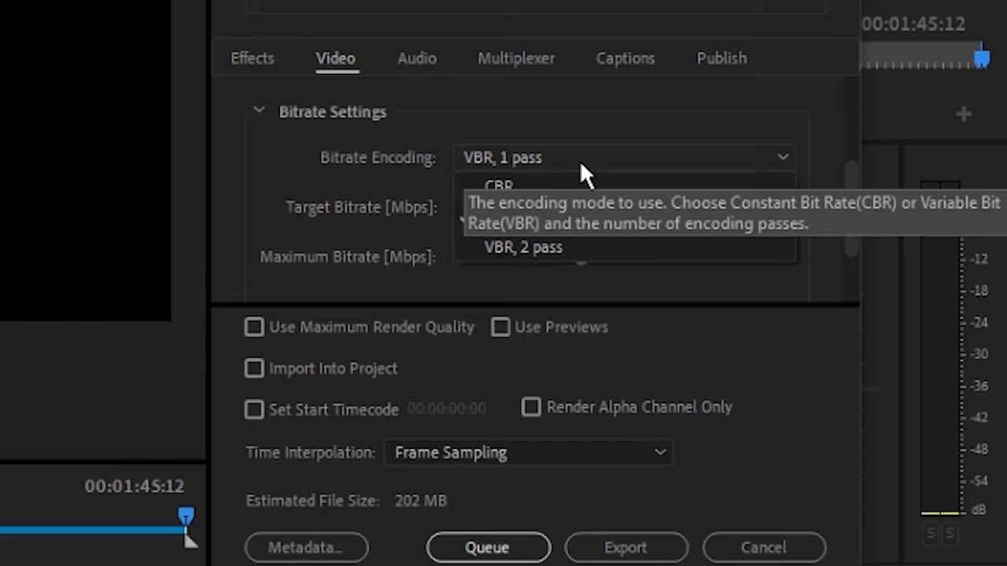
left_click(582, 249)
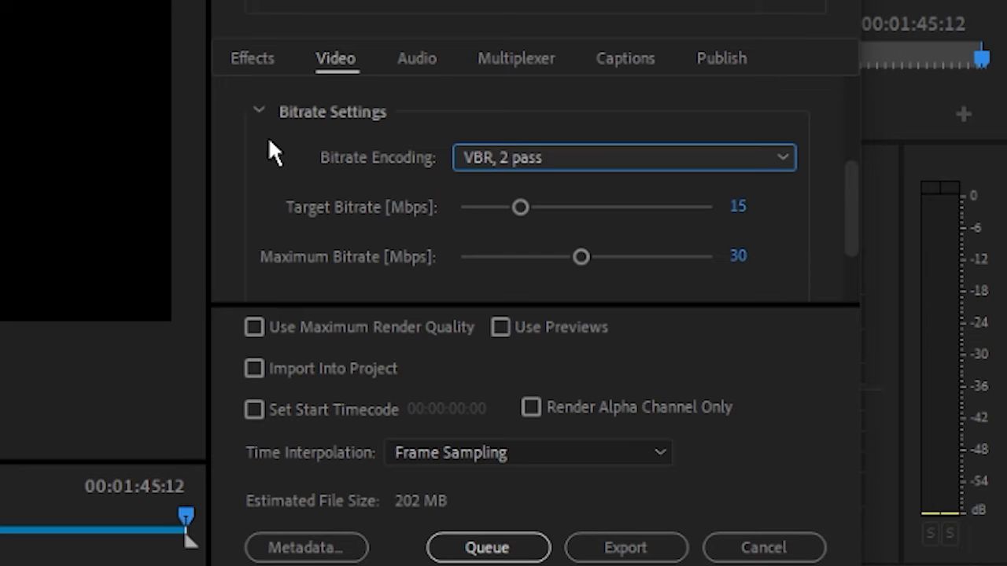
left_click(262, 115)
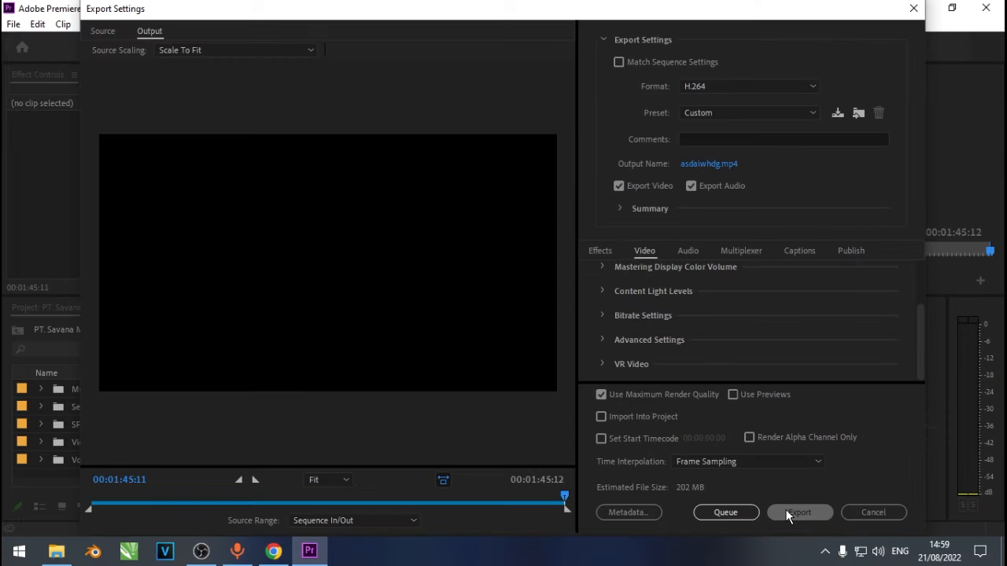
left_click(605, 550)
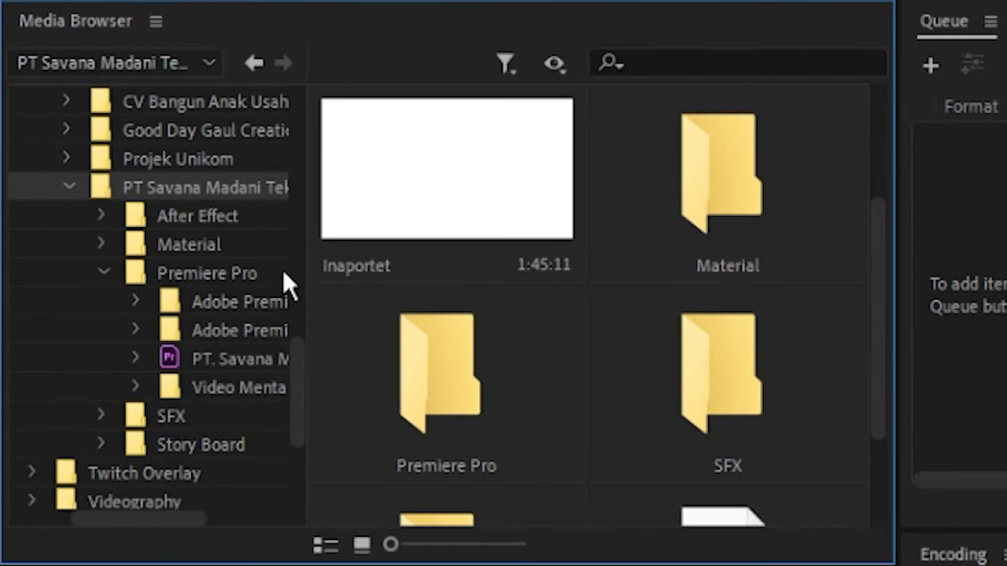
In Media Encoder, browse to the PT. Savana Madani Teknologi project in the Premiere Pro folder and open its Sequence bin
left_click(208, 354)
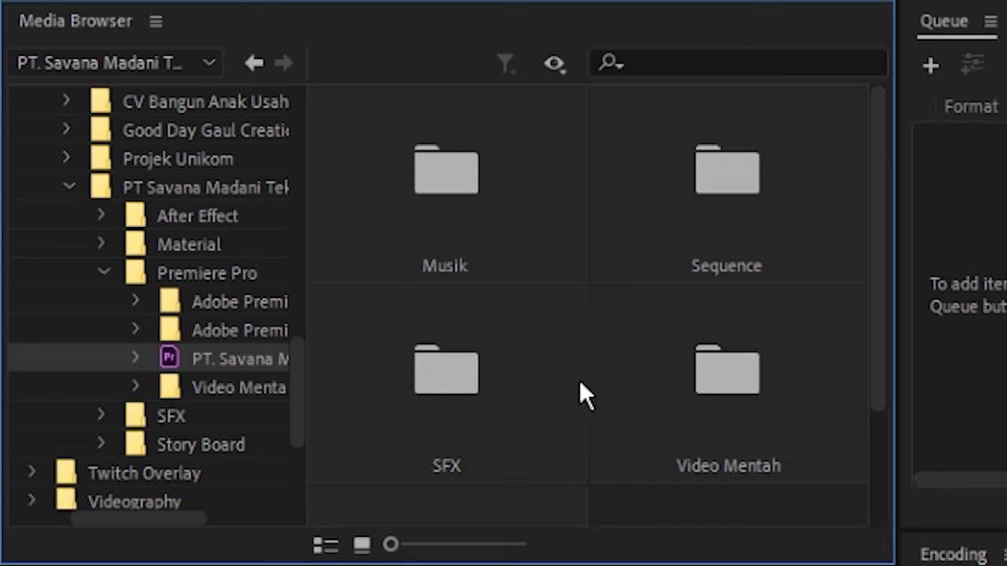
left_click(800, 161)
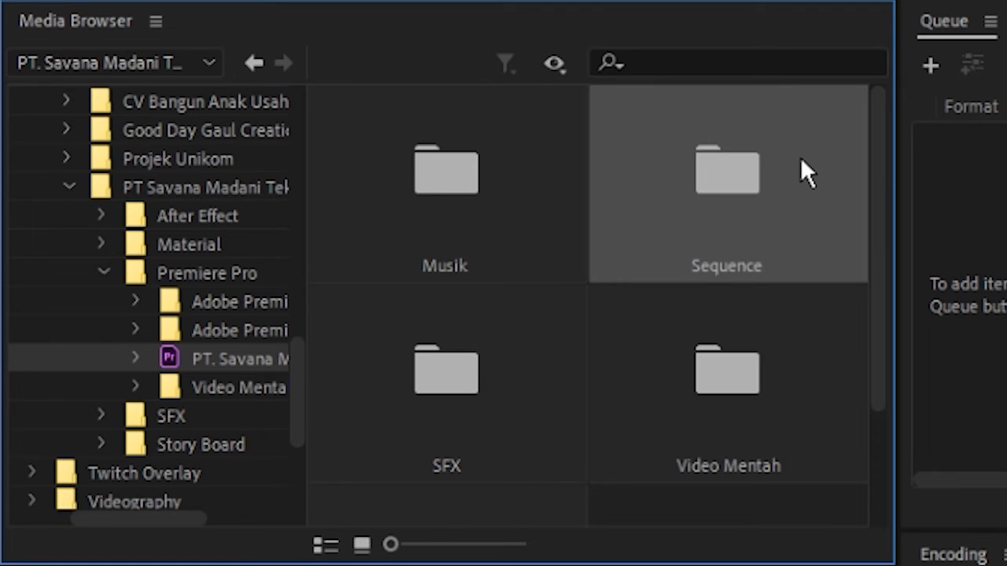
double_click(801, 161)
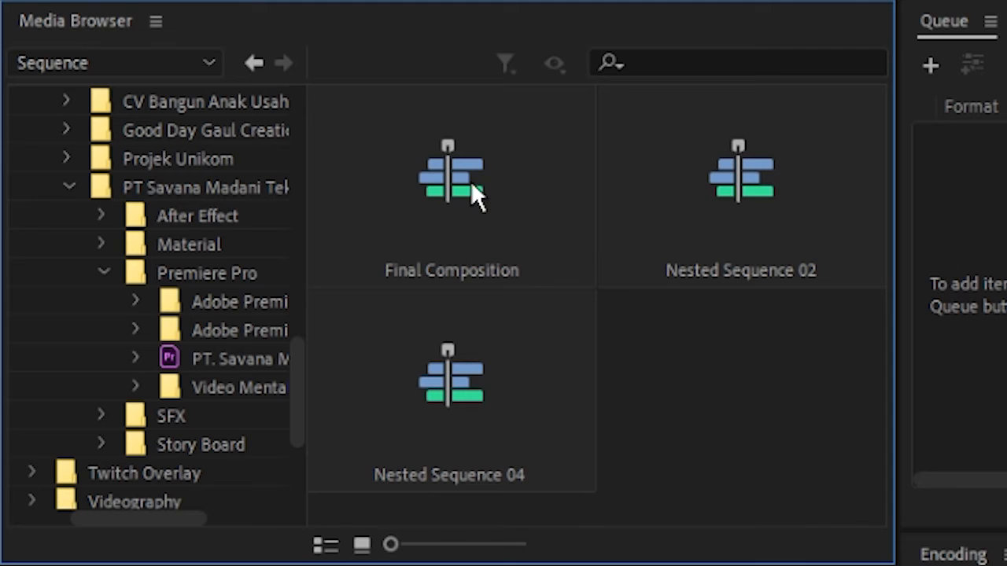
double_click(470, 181)
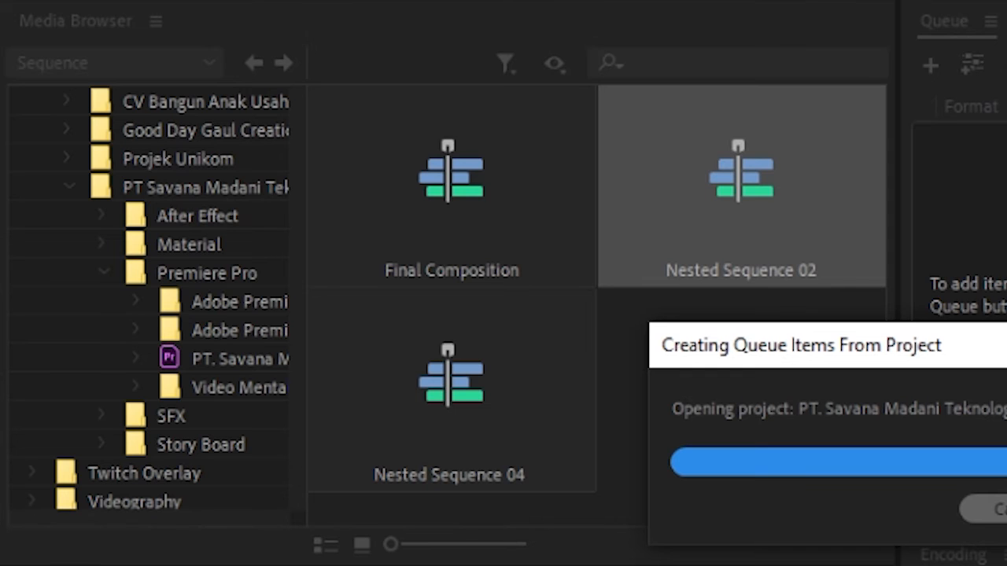
left_click(802, 562)
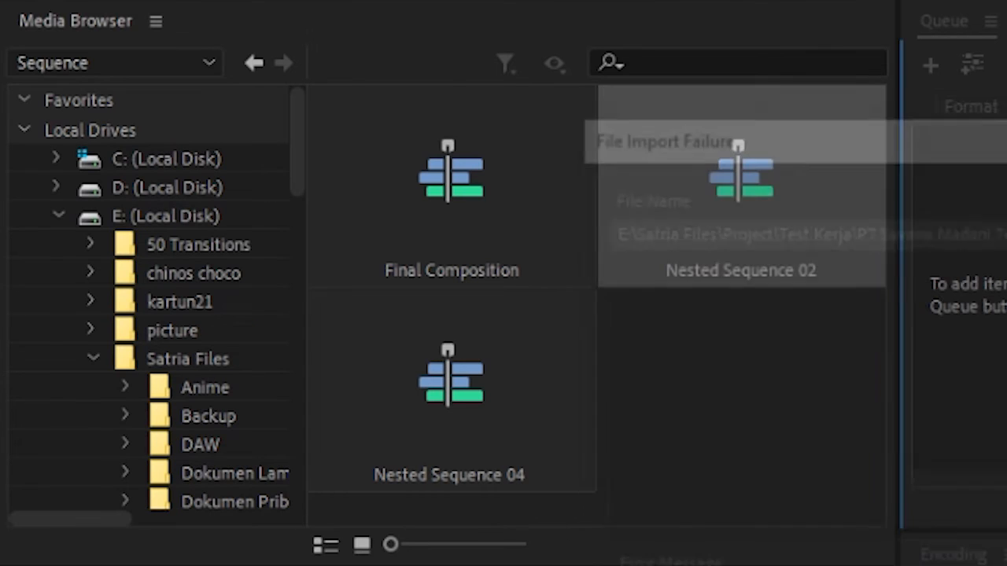
left_click(703, 365)
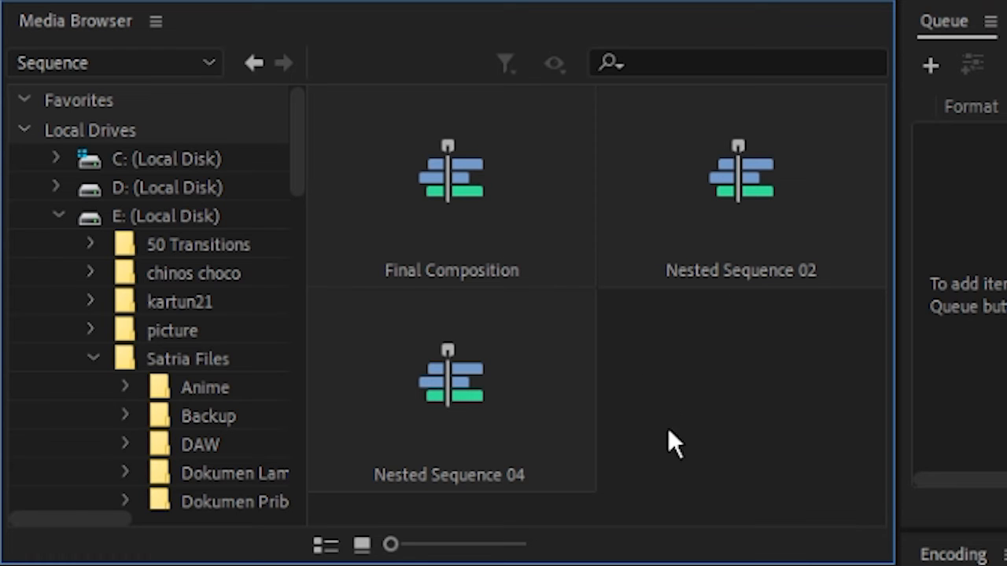
Import the Final Composition sequence to the encoding queue
right_click(541, 189)
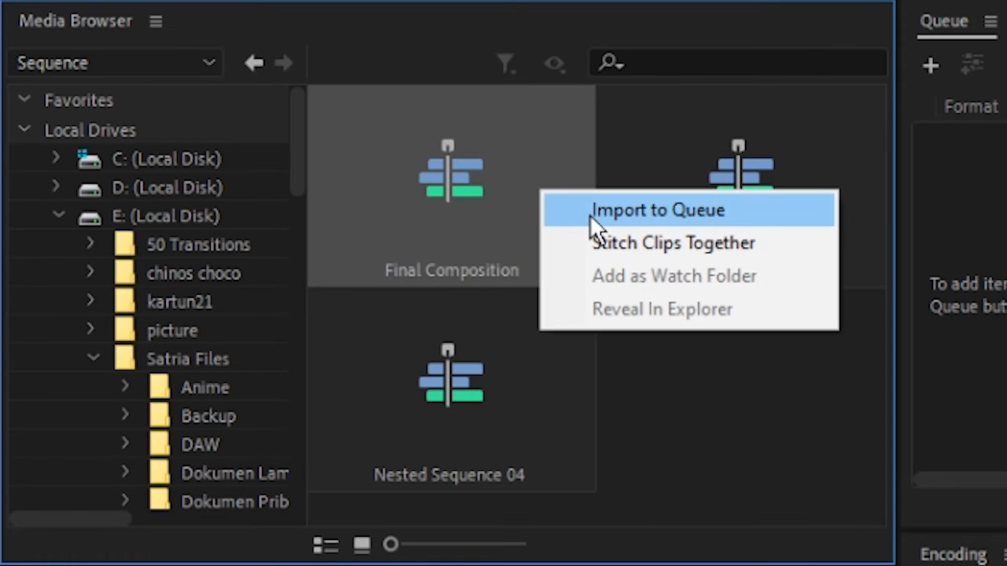
left_click(590, 215)
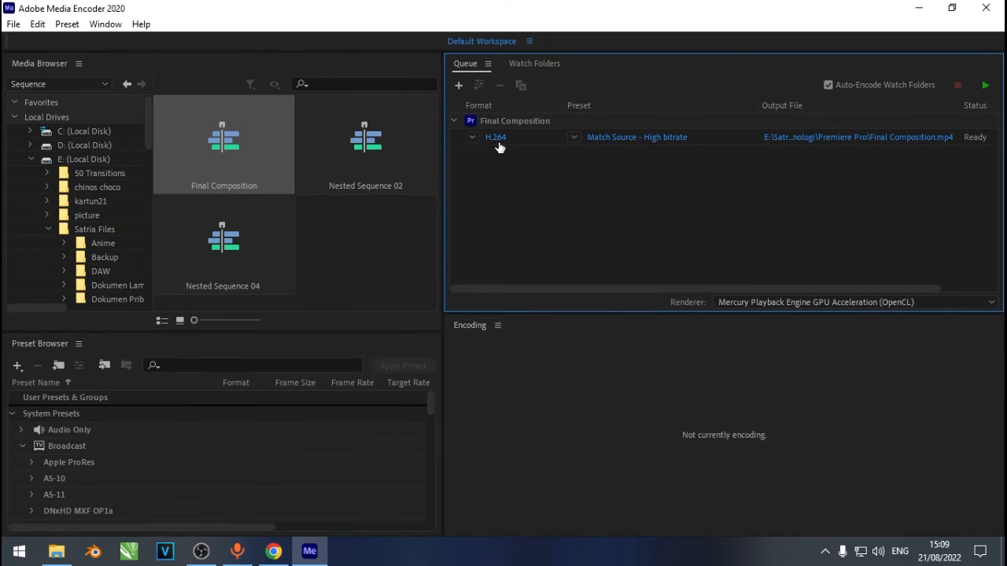
Examine the video sections in the export settings of the queued Final Composition and accept the settings as they are
left_click(496, 140)
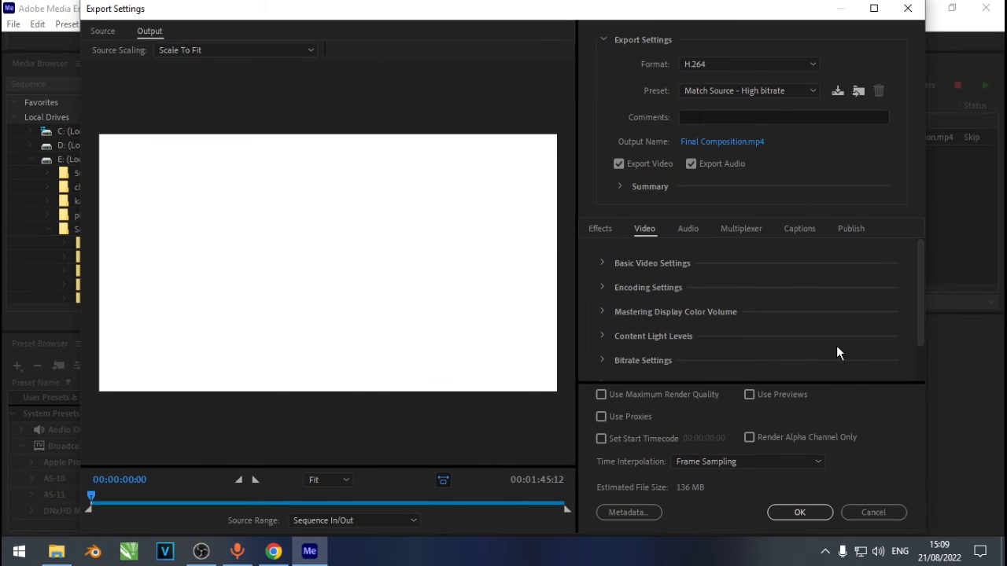
scroll(633, 283, "down", 1)
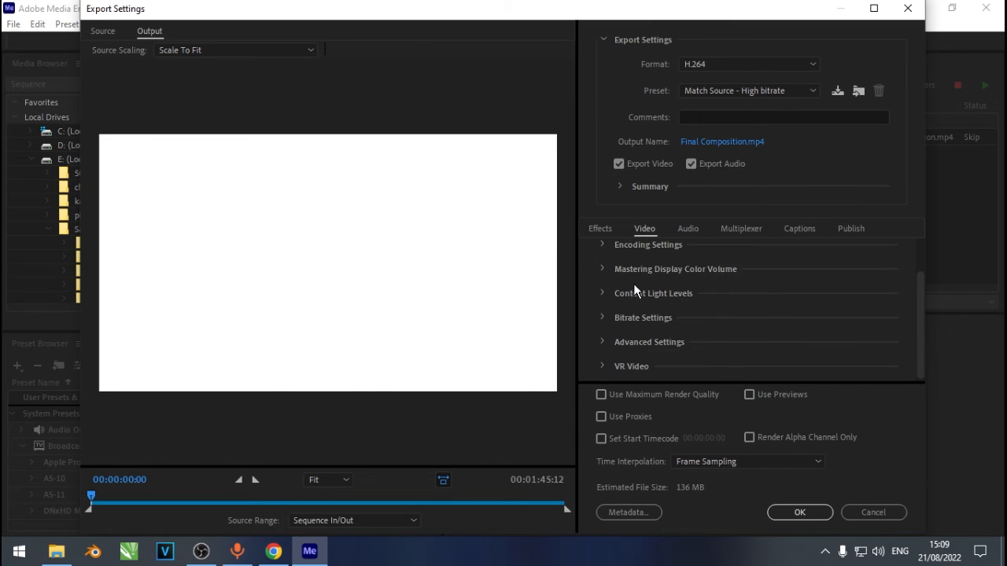
scroll(627, 272, "up", 1)
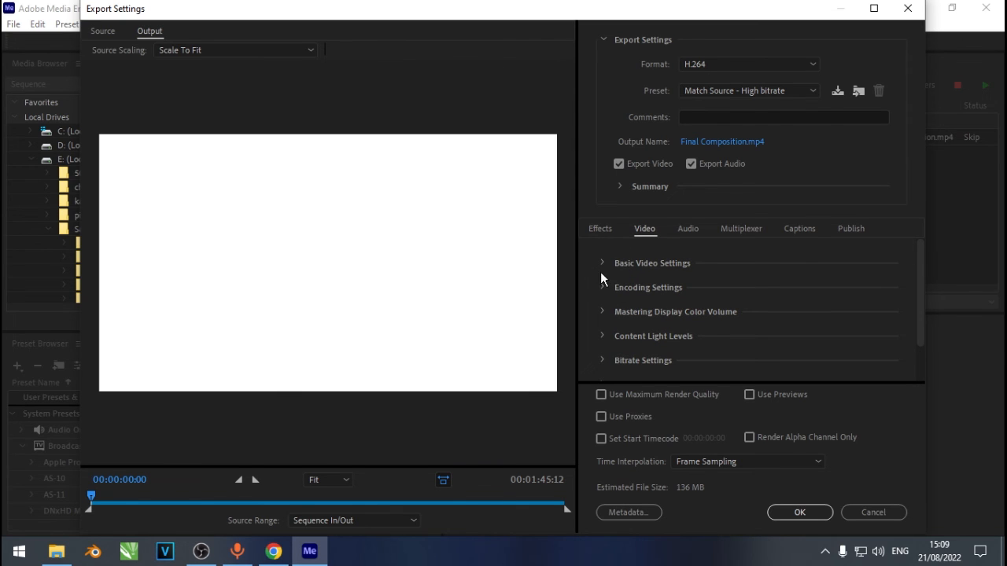
scroll(748, 354, "down", 2)
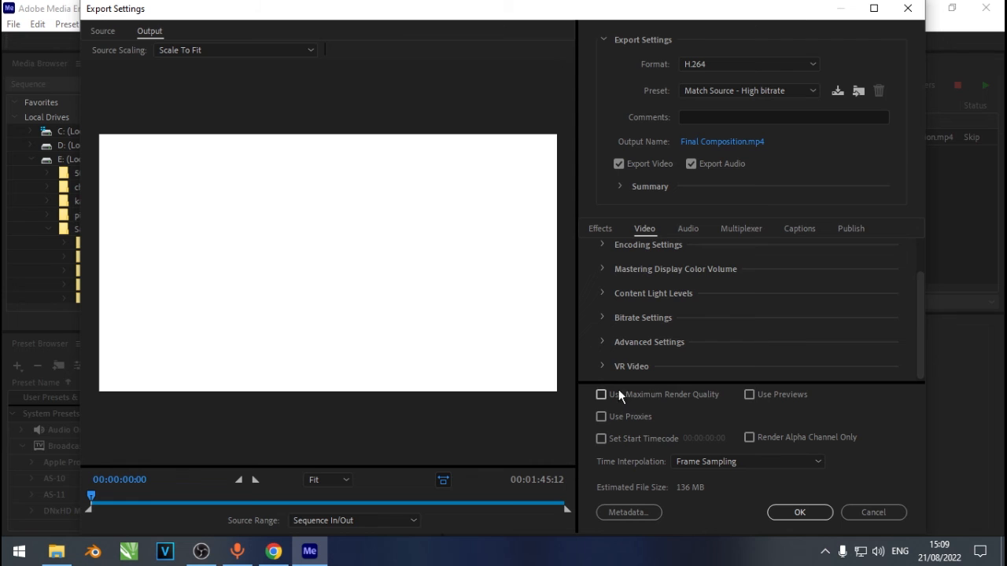
scroll(721, 334, "up", 2)
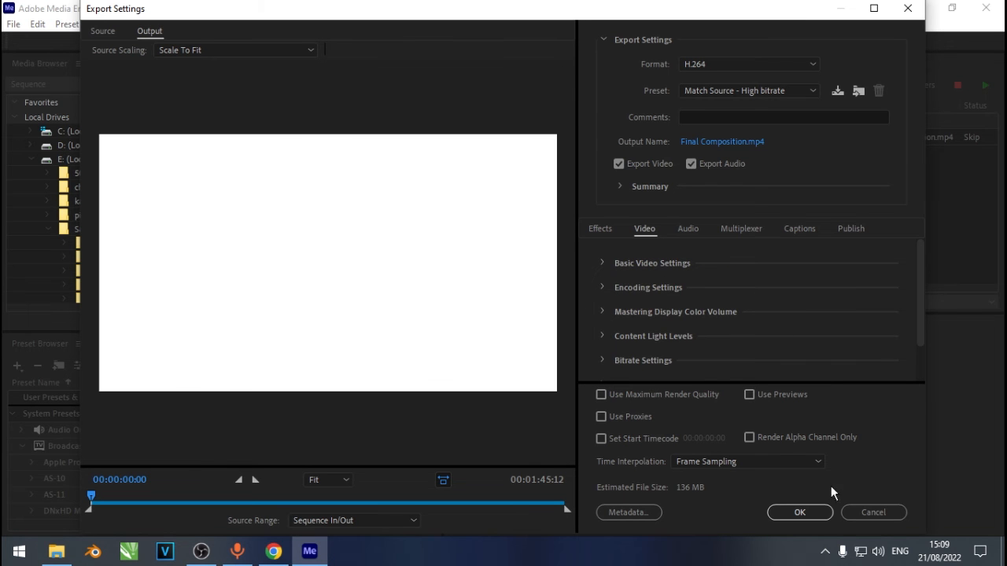
left_click(799, 512)
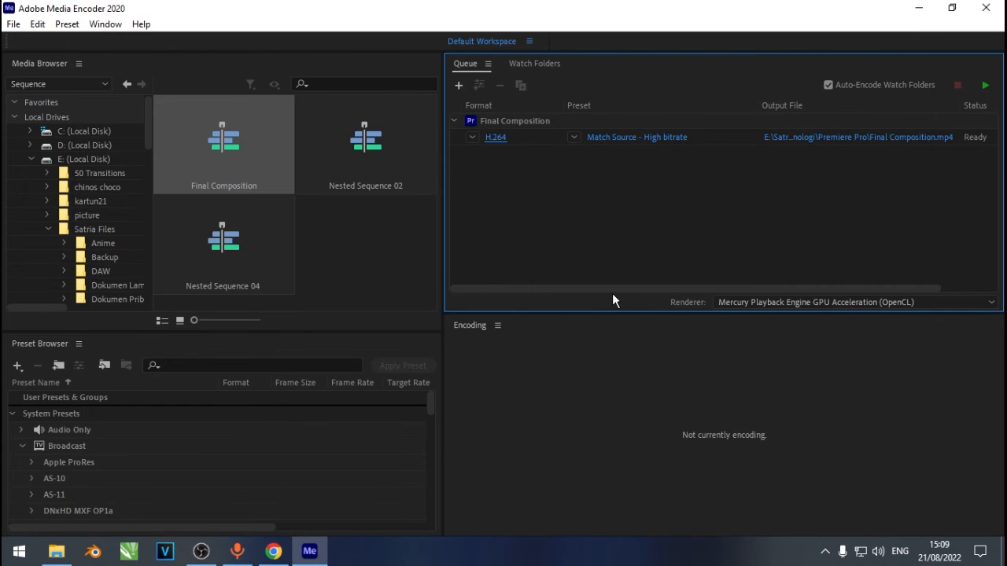